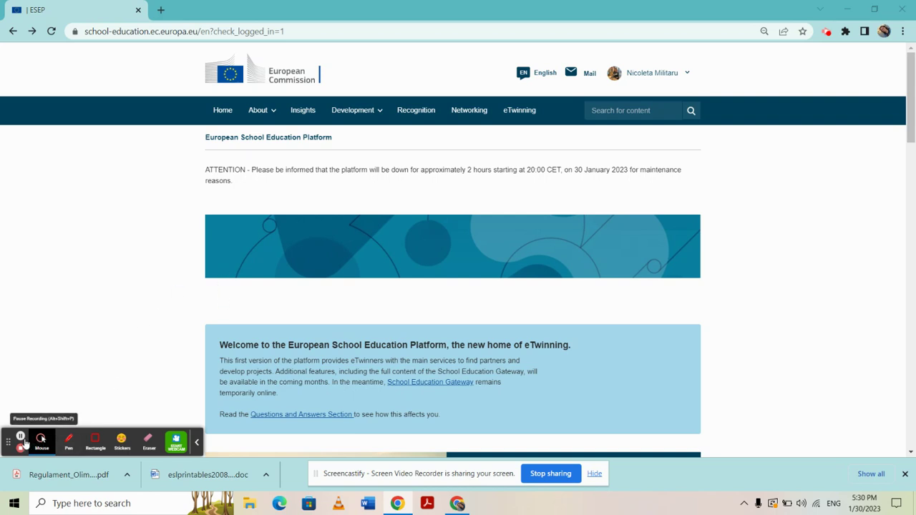
Step: Go through My TwinSpaces into Be Active! and show its Members page (125 pupils, 9 teachers)
click(648, 74)
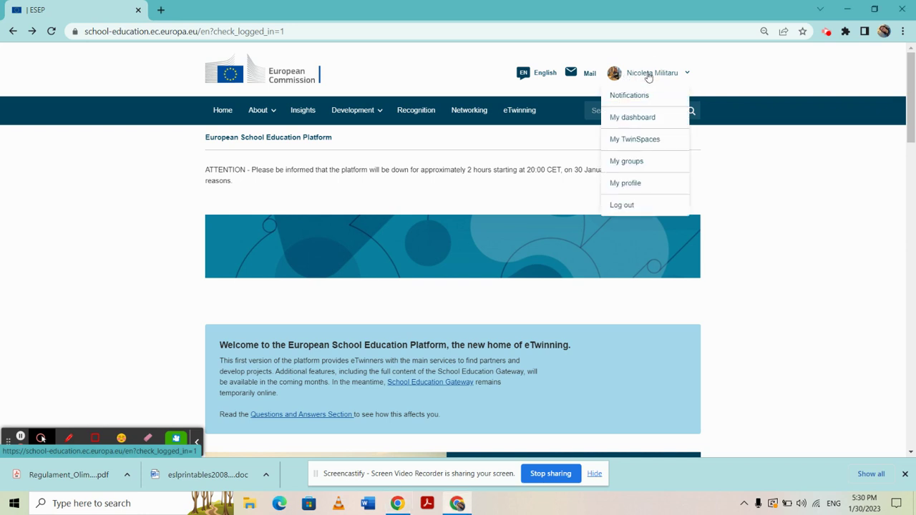
click(642, 141)
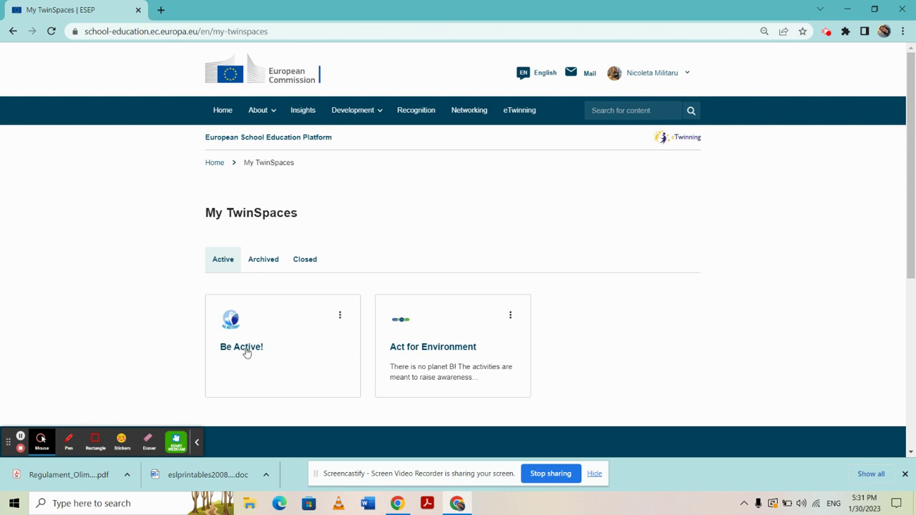
click(245, 348)
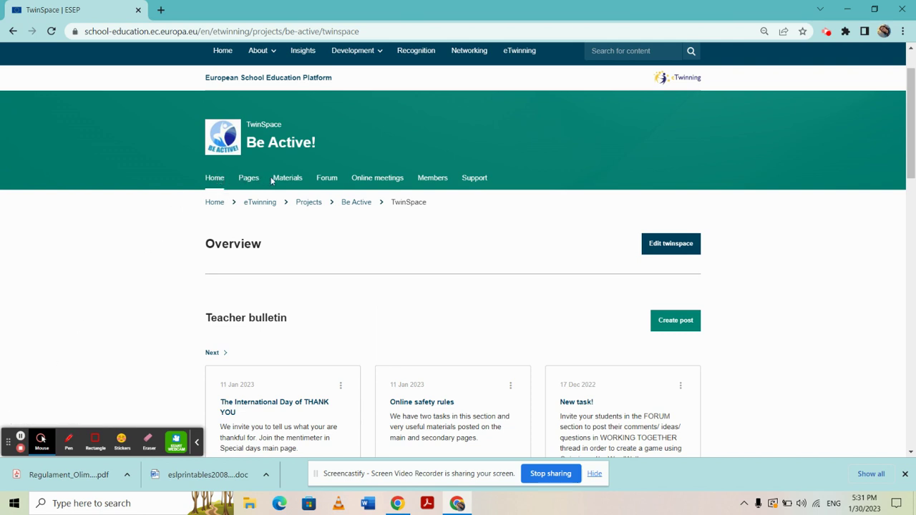
click(433, 183)
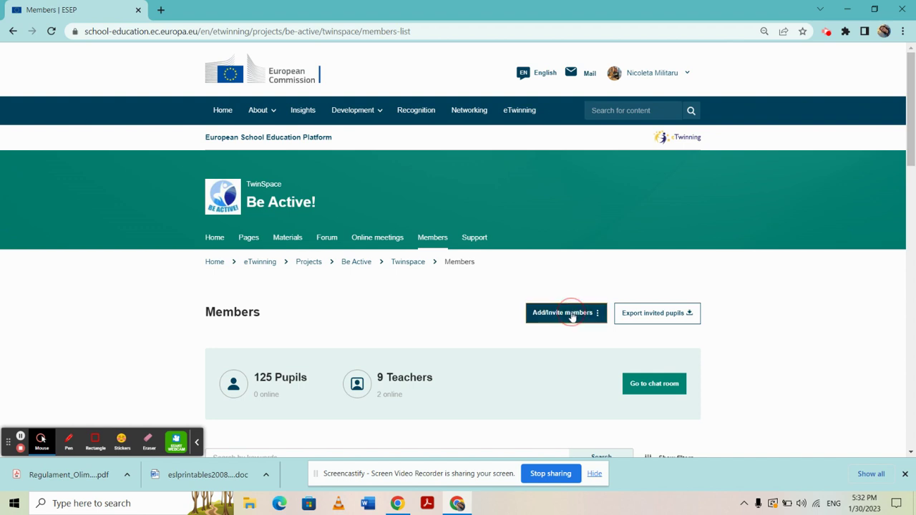
Step: Open the Add new pupils form via Add/Invite members and begin entering the pupil's first name
click(572, 317)
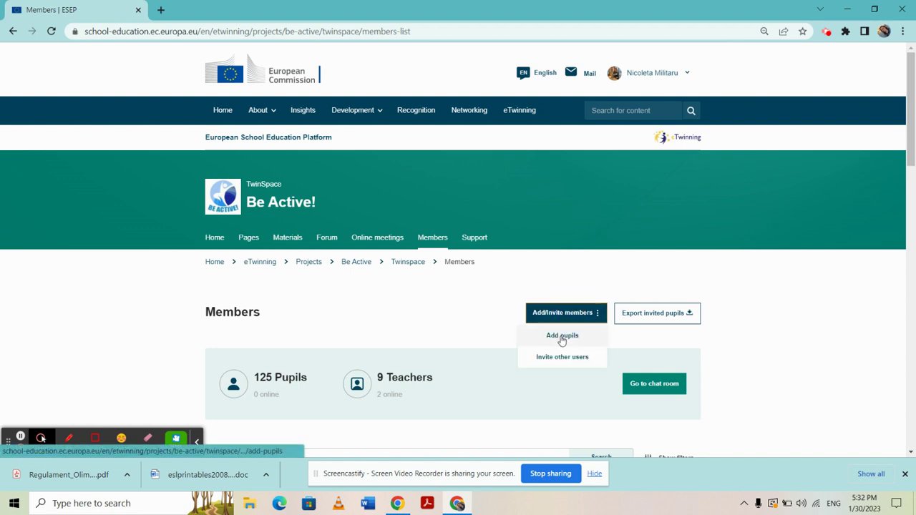
click(561, 337)
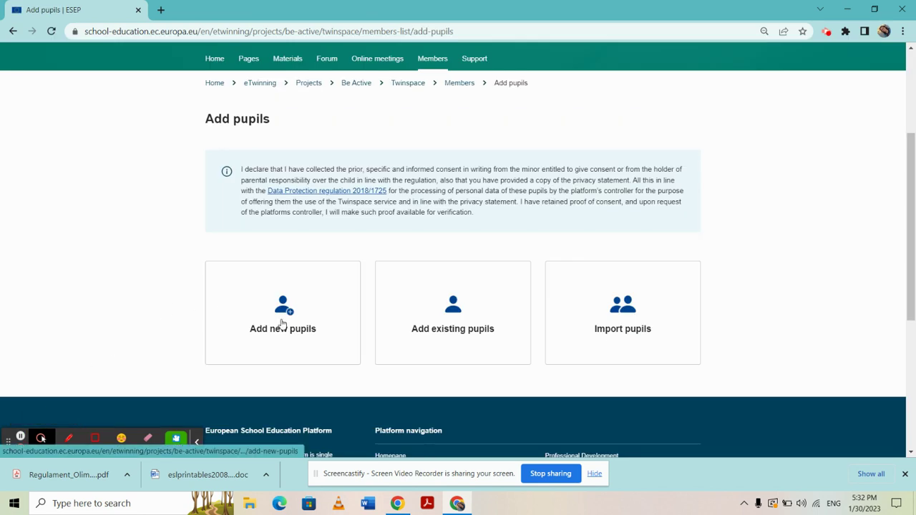
click(282, 320)
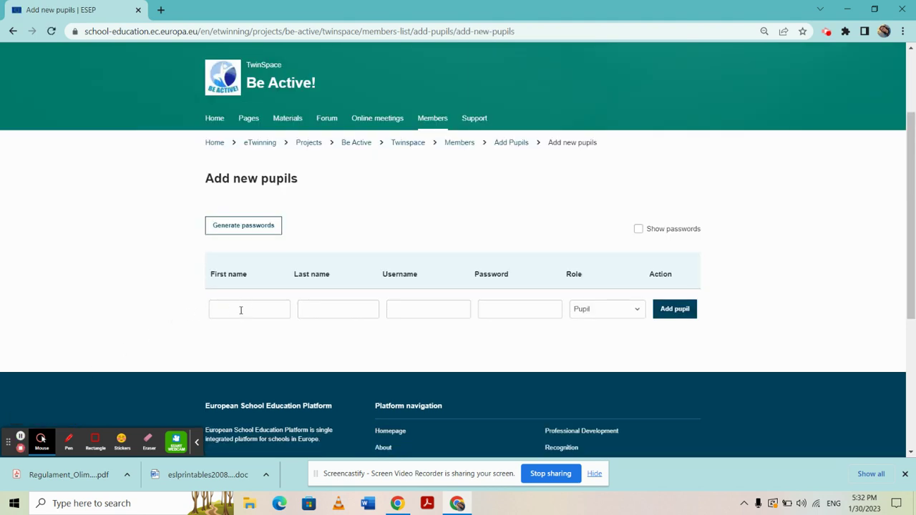
click(241, 310)
Step: Enter the pupil's last name and password, keep the Pupil role, and add the row
click(337, 305)
click(426, 309)
text(a)
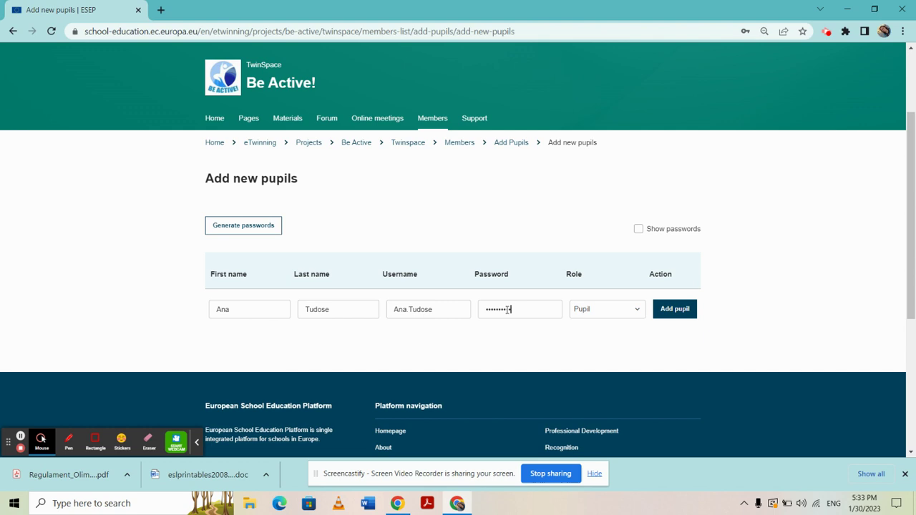
click(593, 317)
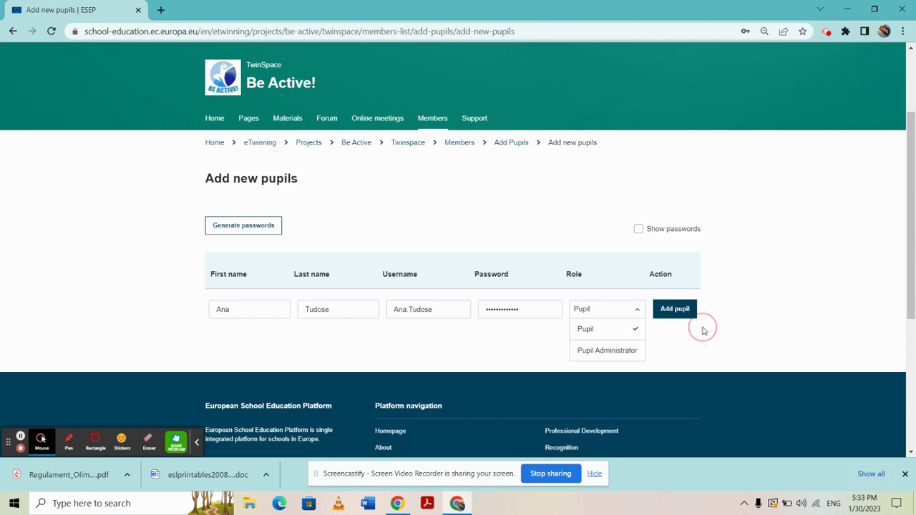
click(677, 312)
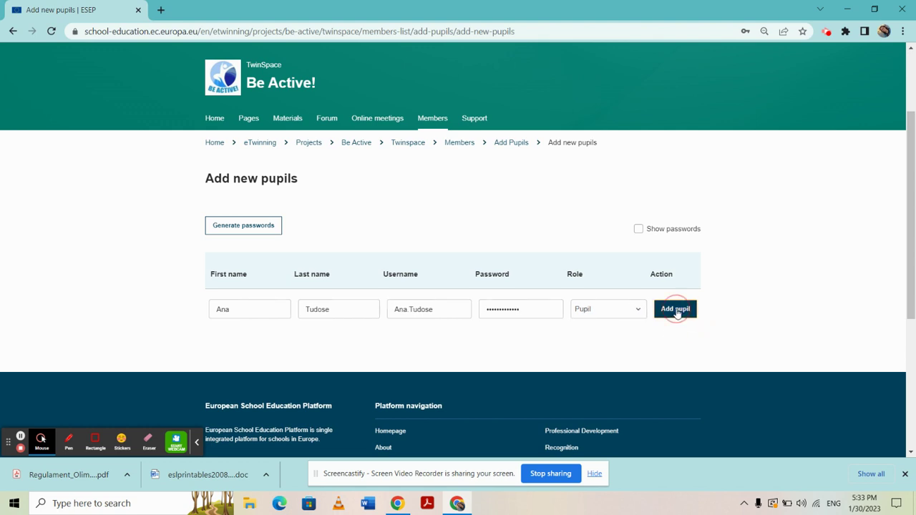
click(676, 312)
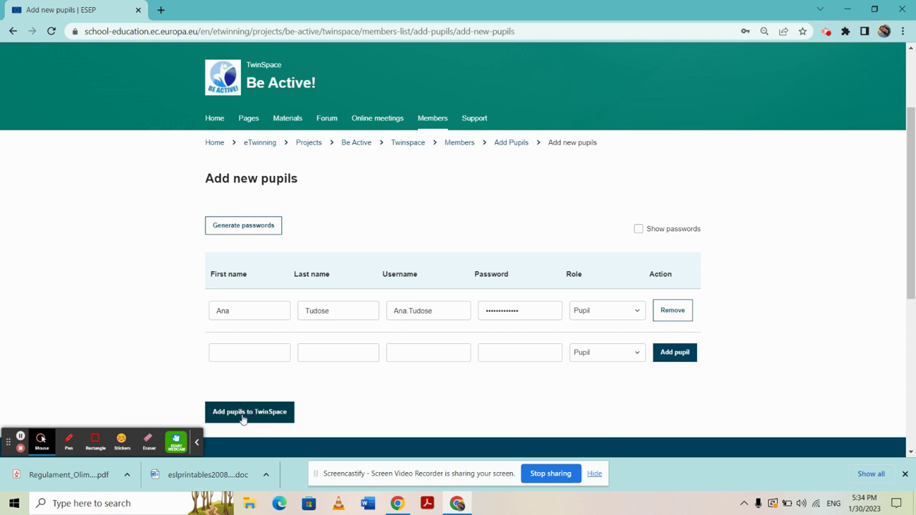
Step: Add the new pupil to Be Active! and return to Members, now listing 126 pupils
click(251, 414)
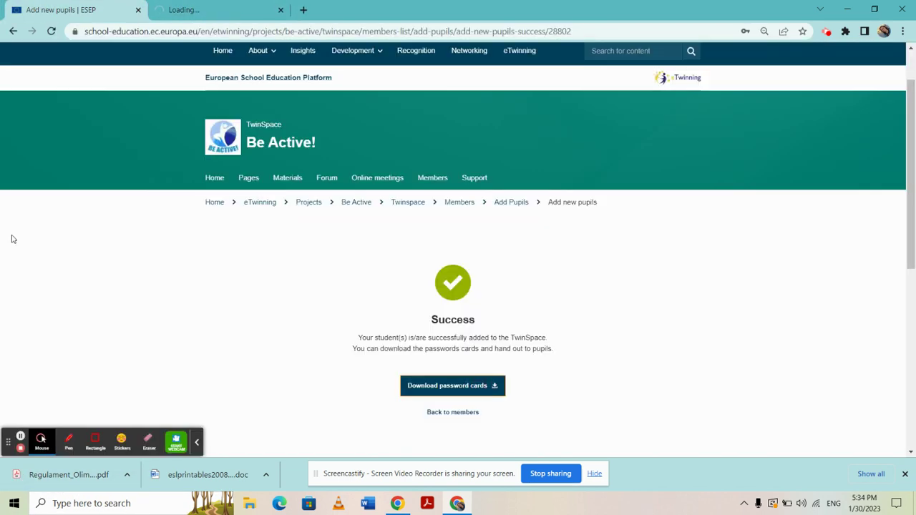
click(455, 415)
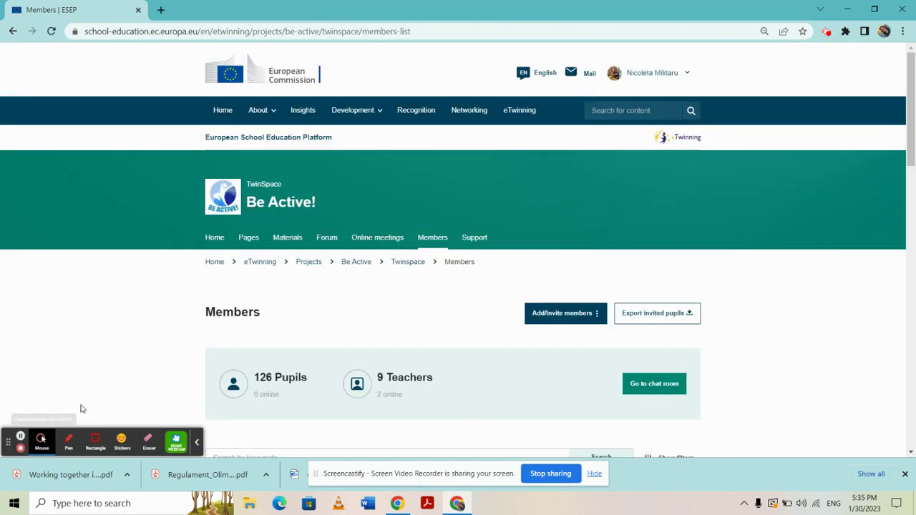
Step: Open the Add existing pupils form from the Add/Invite members menu
click(565, 321)
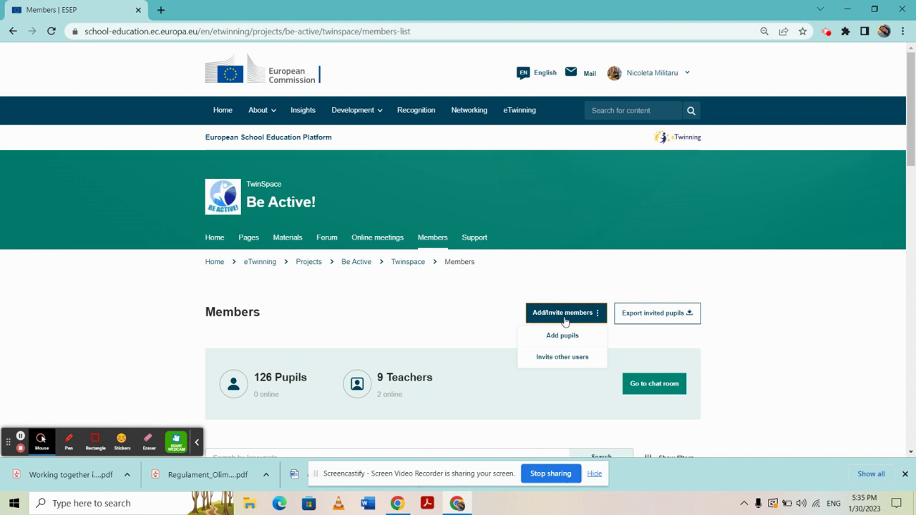
click(563, 340)
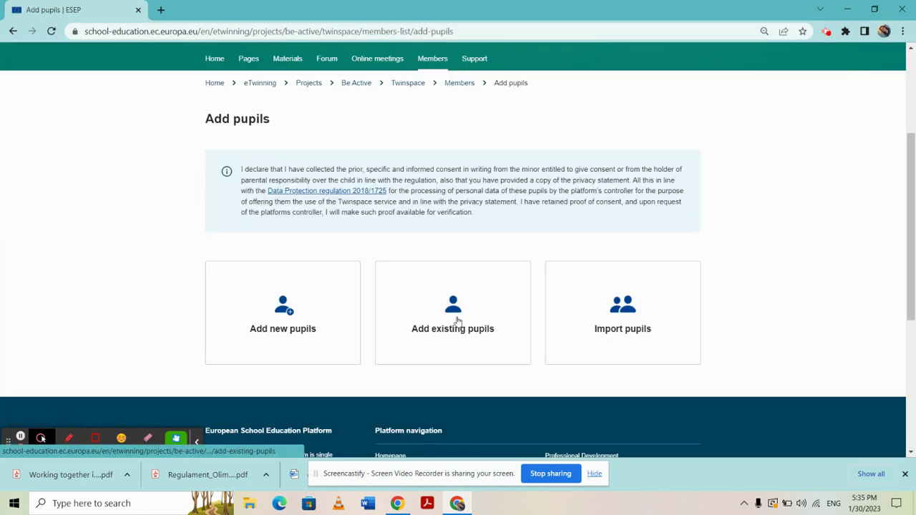
click(456, 322)
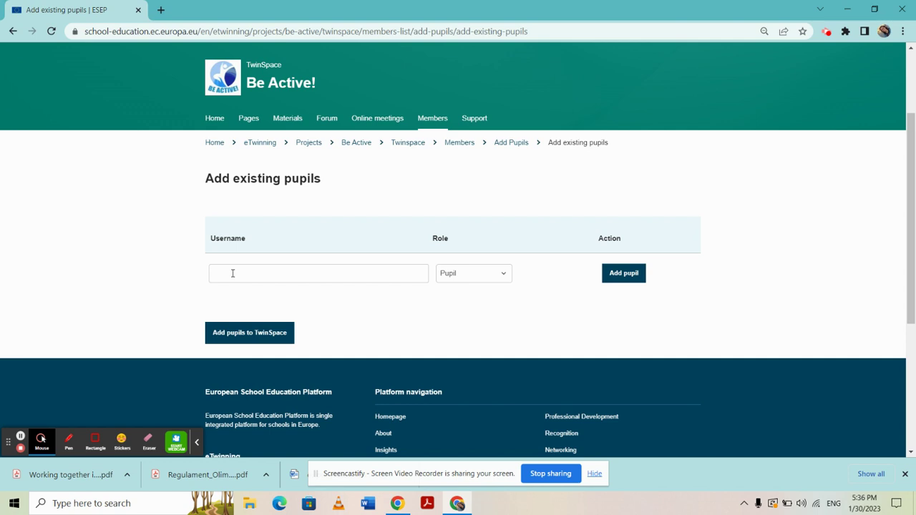
click(462, 274)
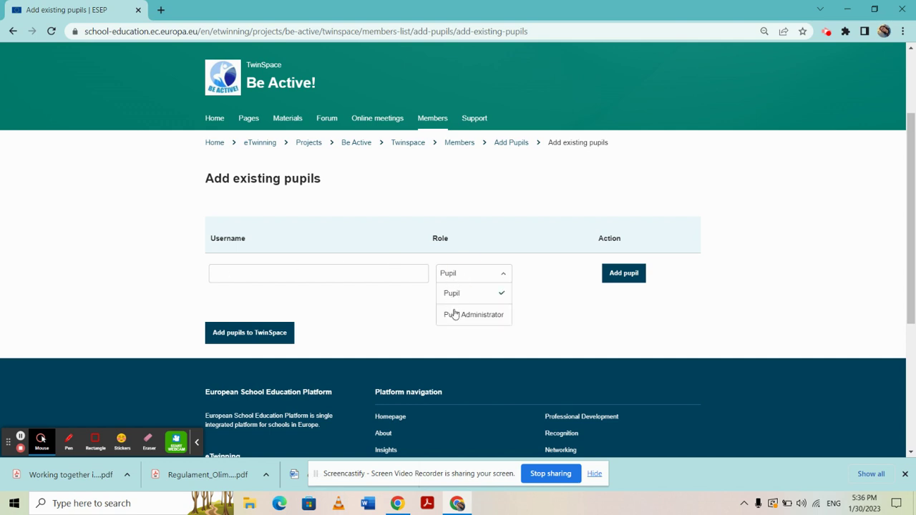
click(607, 311)
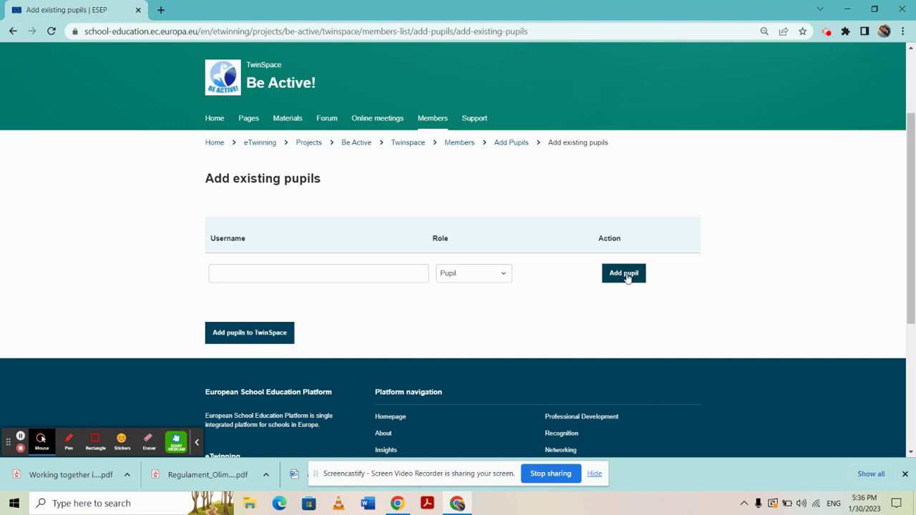